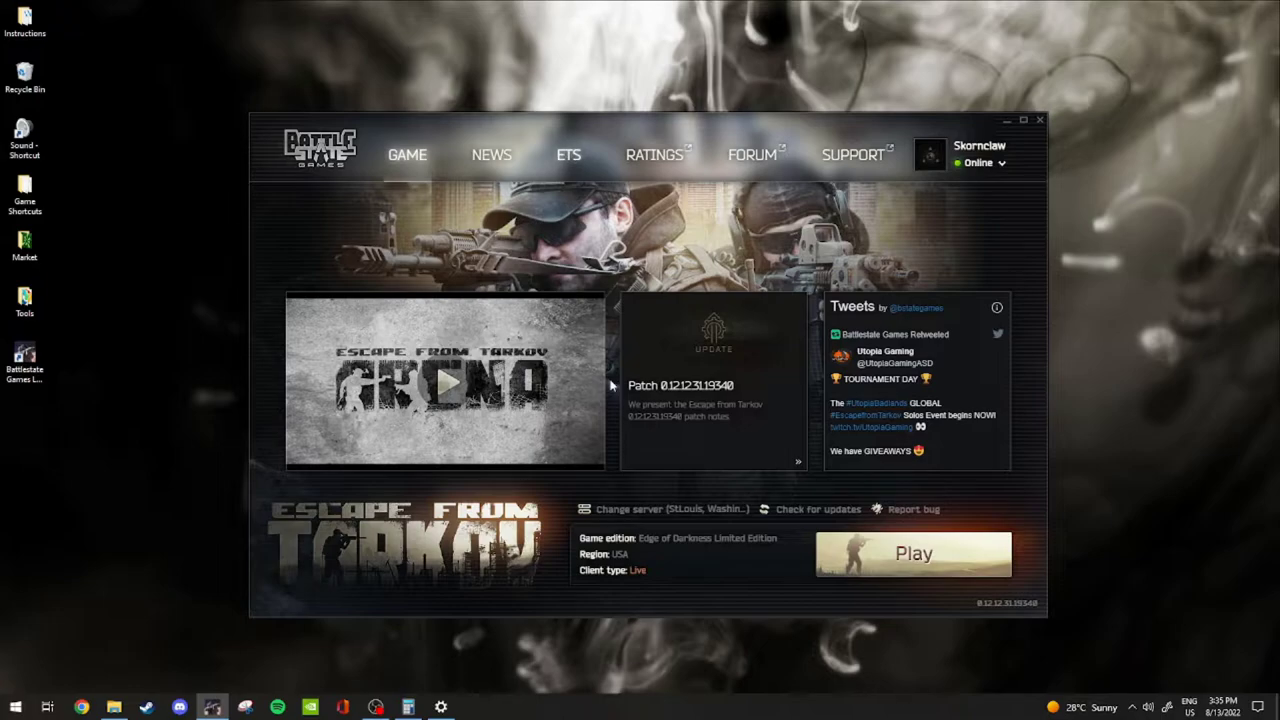
Minimize the game launcher and go to Settings > System > About to view the PC's specs, including 32 GB RAM
left_click(1007, 121)
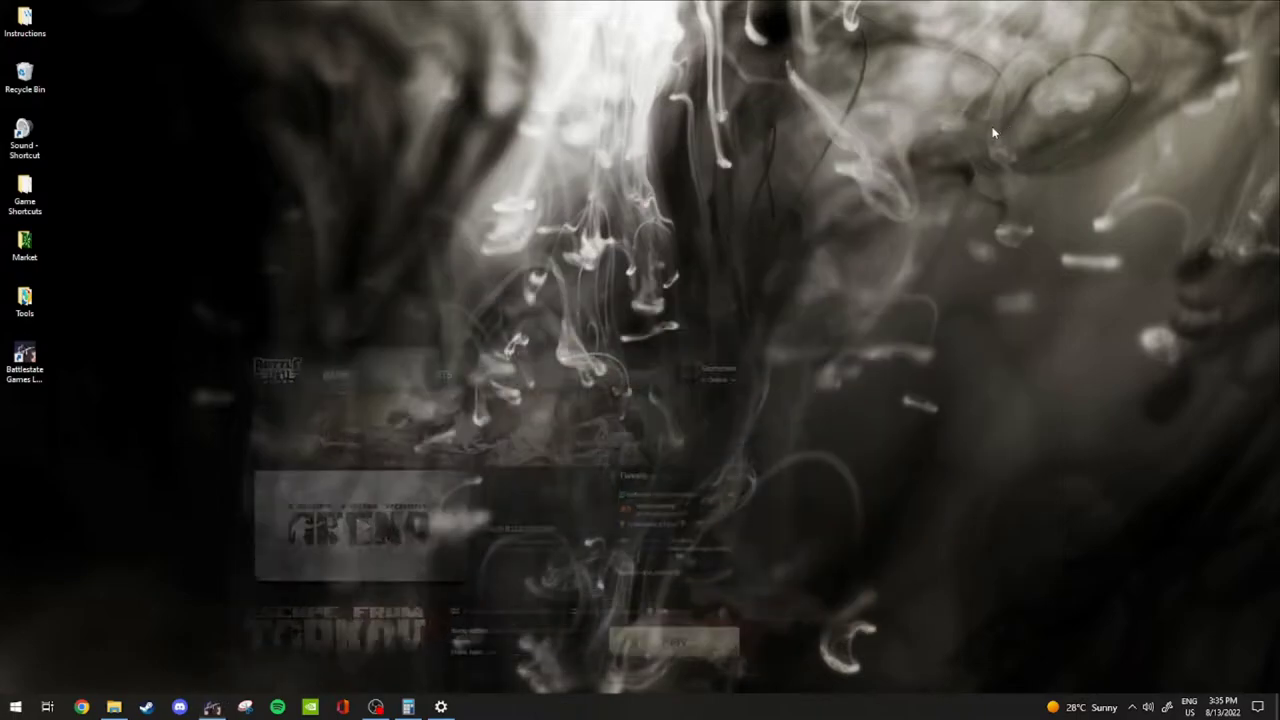
right_click(10, 708)
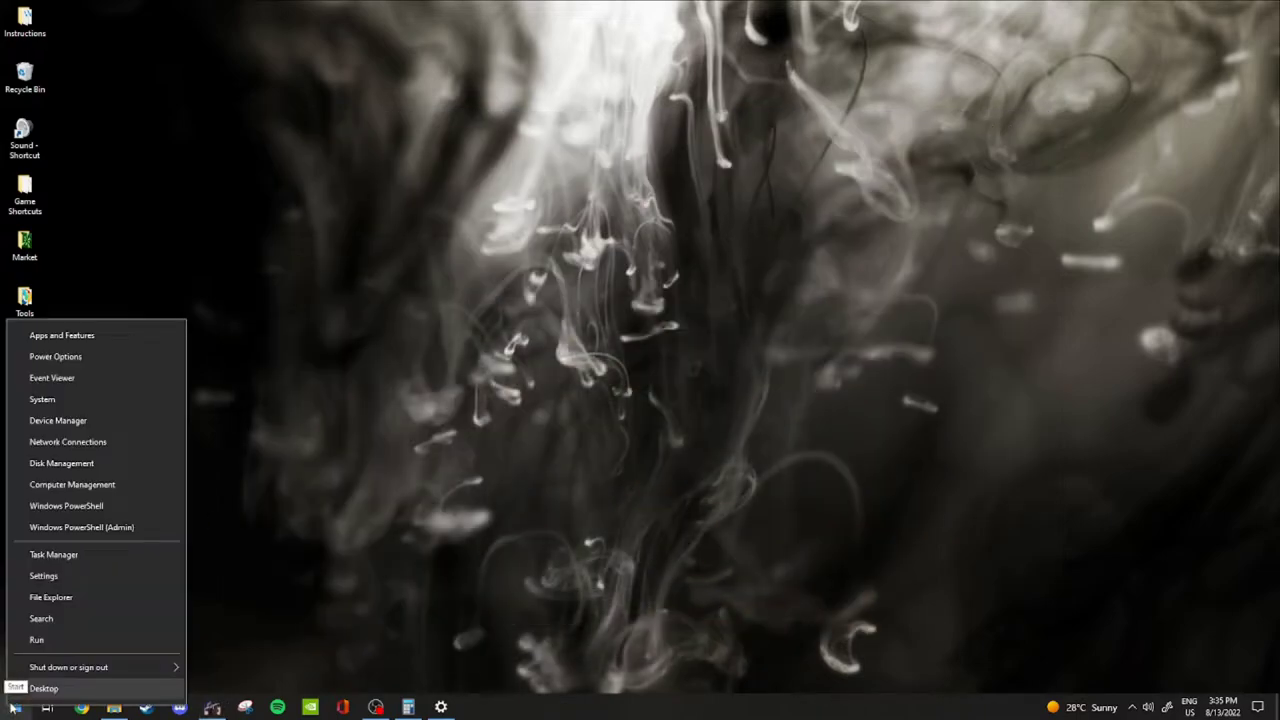
left_click(43, 576)
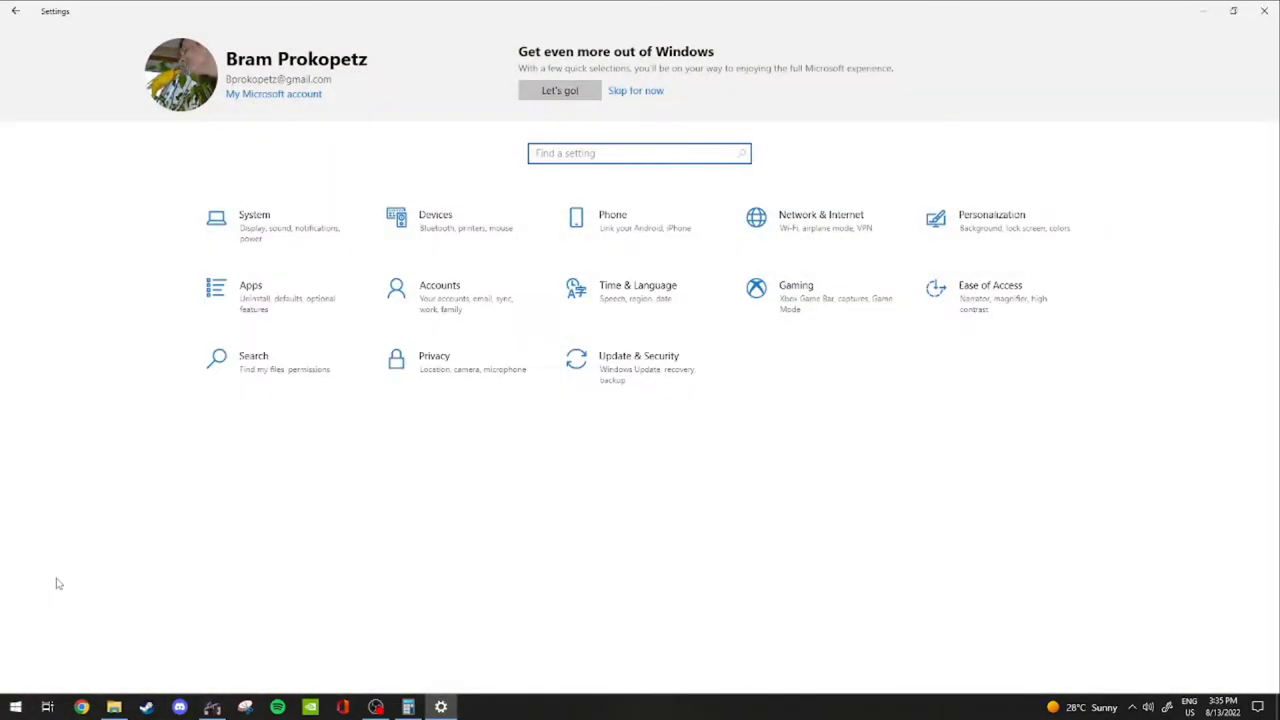
left_click(278, 221)
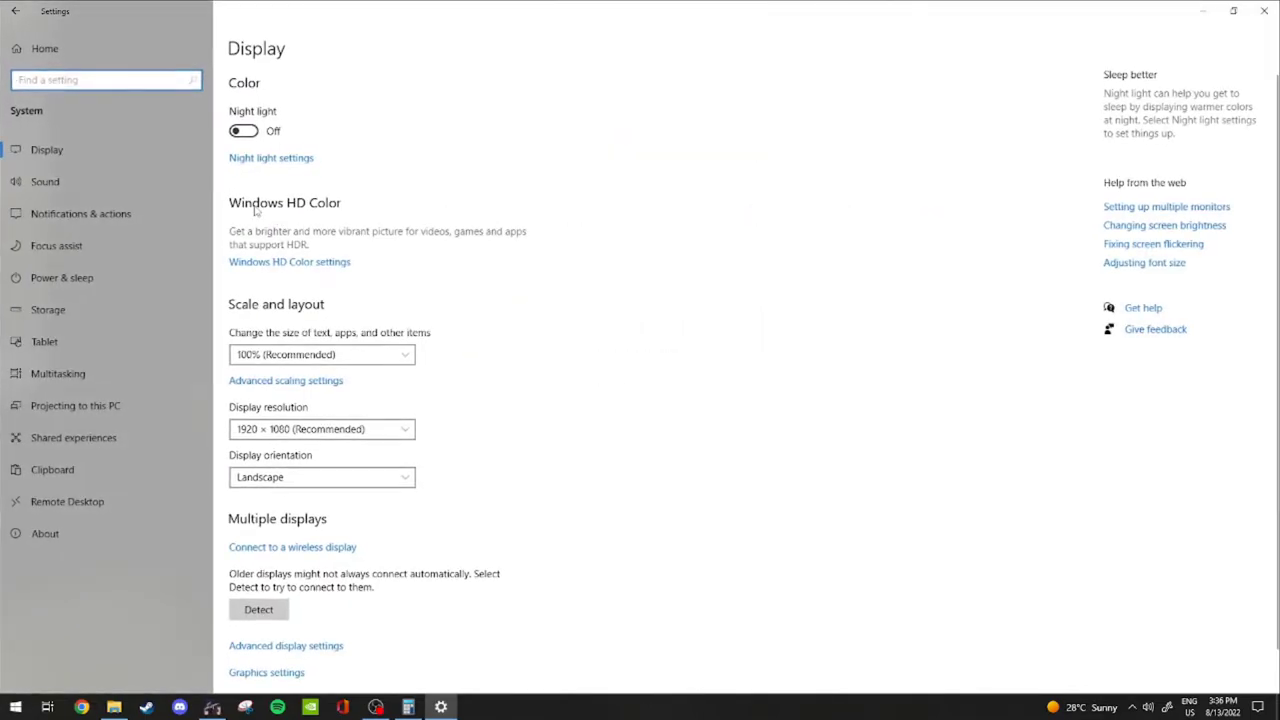
left_click(105, 536)
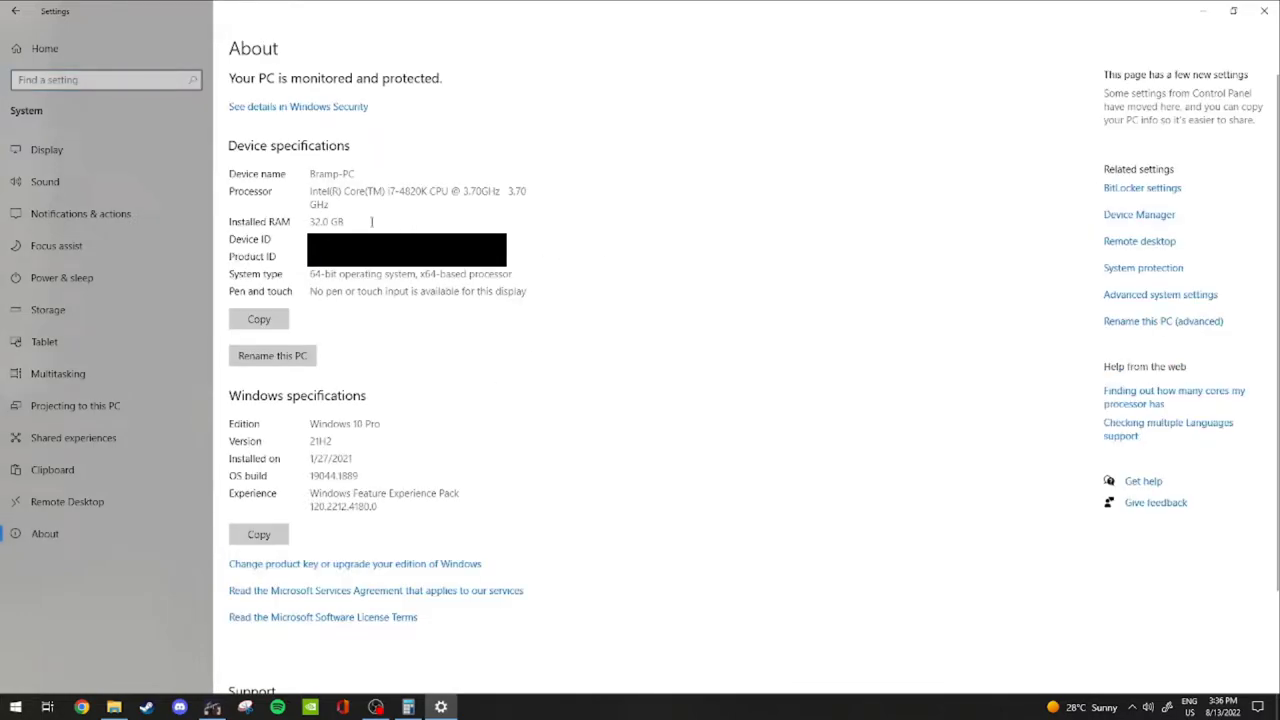
Open Advanced system settings and show the Advanced tab of Performance Options with the paging file total
left_click(1131, 297)
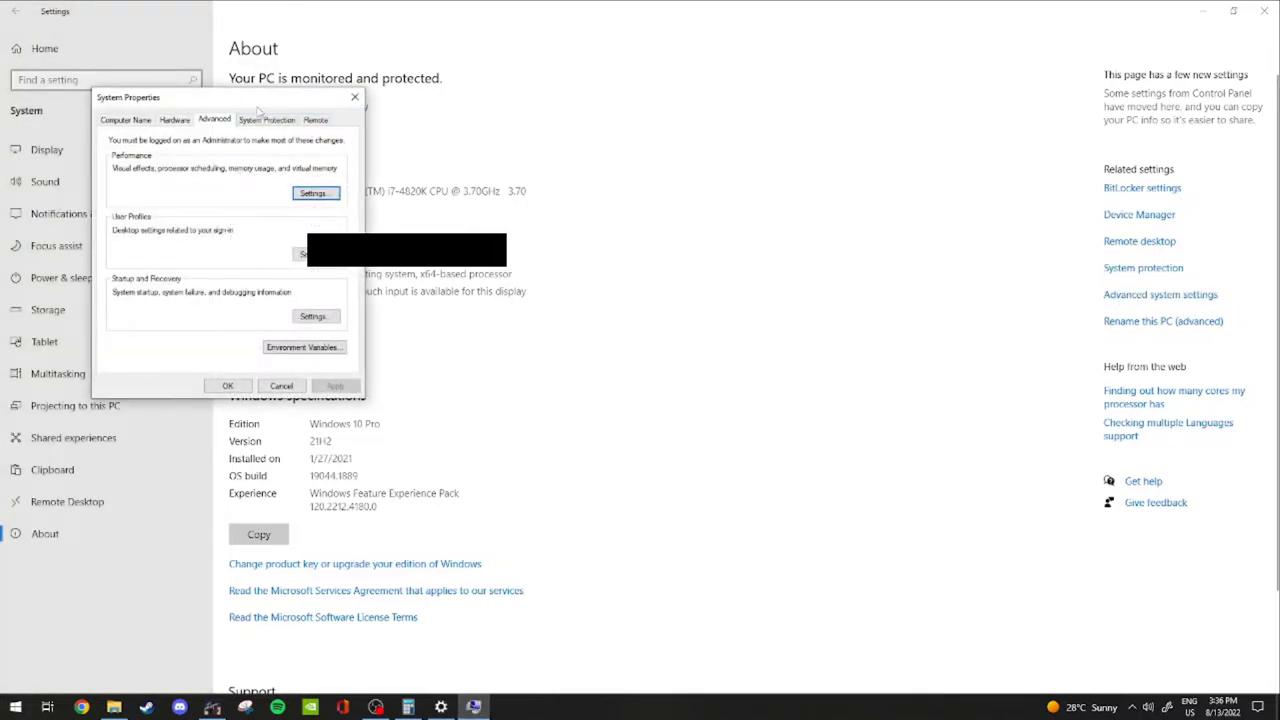
mouse_move(233, 103)
left_mouse_down()
mouse_move(640, 195)
mouse_move(670, 245)
left_mouse_up()
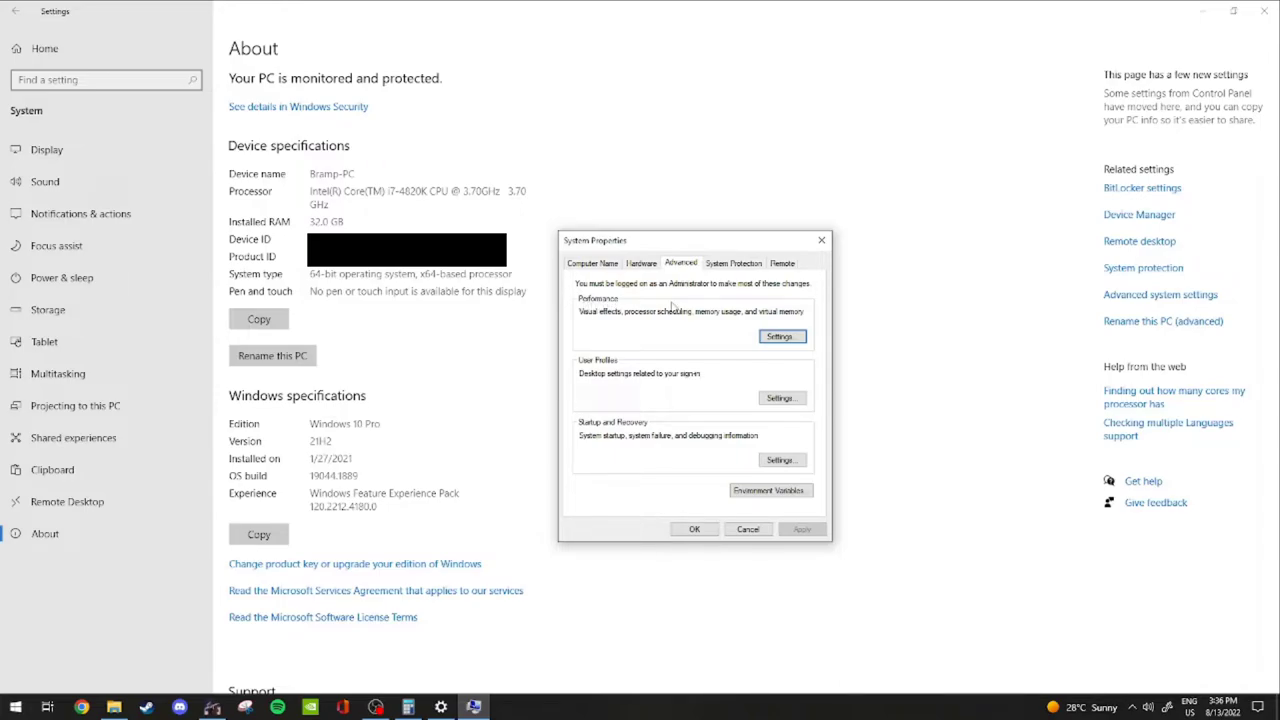
left_click(779, 338)
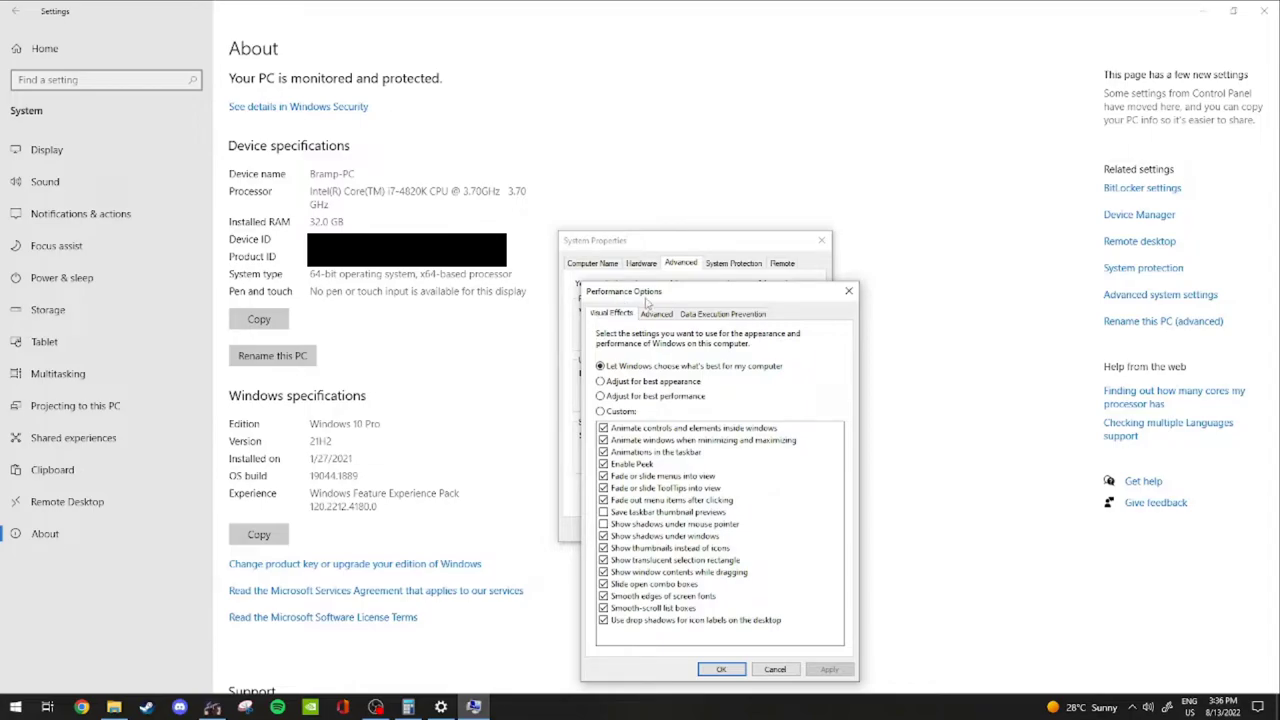
left_click_drag(694, 297, 701, 268)
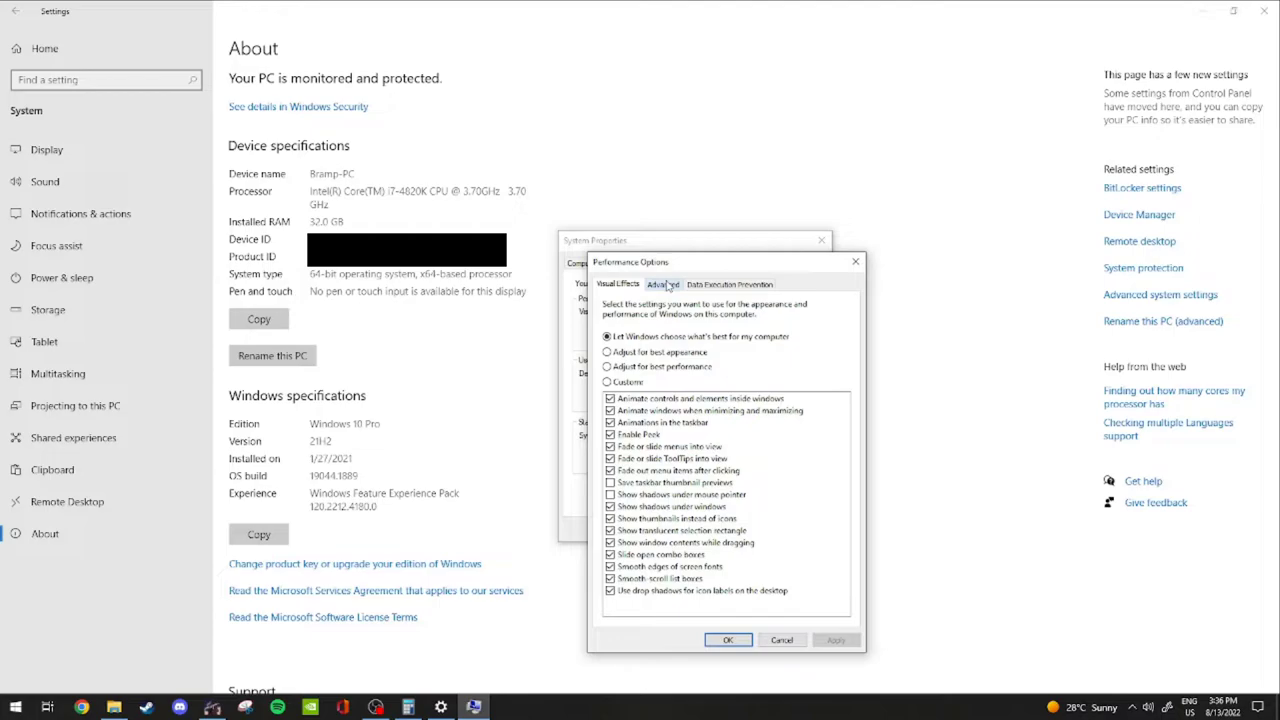
left_click(665, 285)
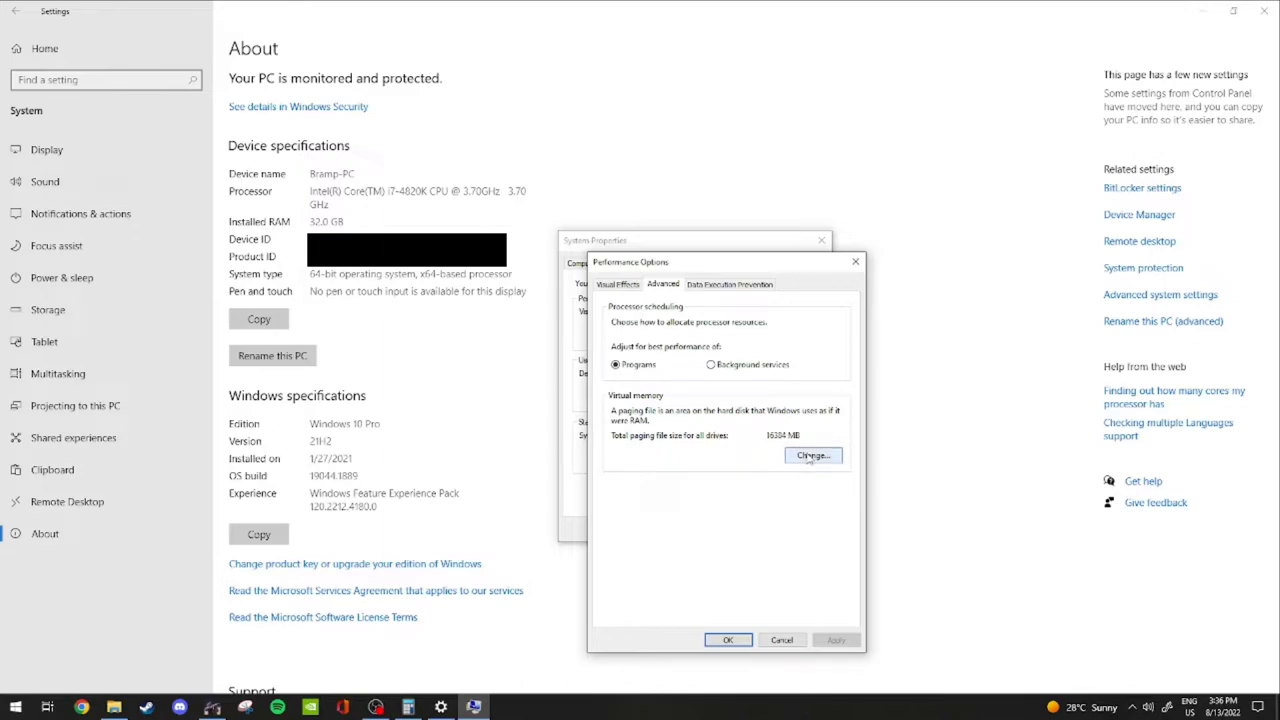
In Virtual Memory, turn off automatic paging management and choose Custom size for drive C:
left_click(802, 456)
left_click(836, 459)
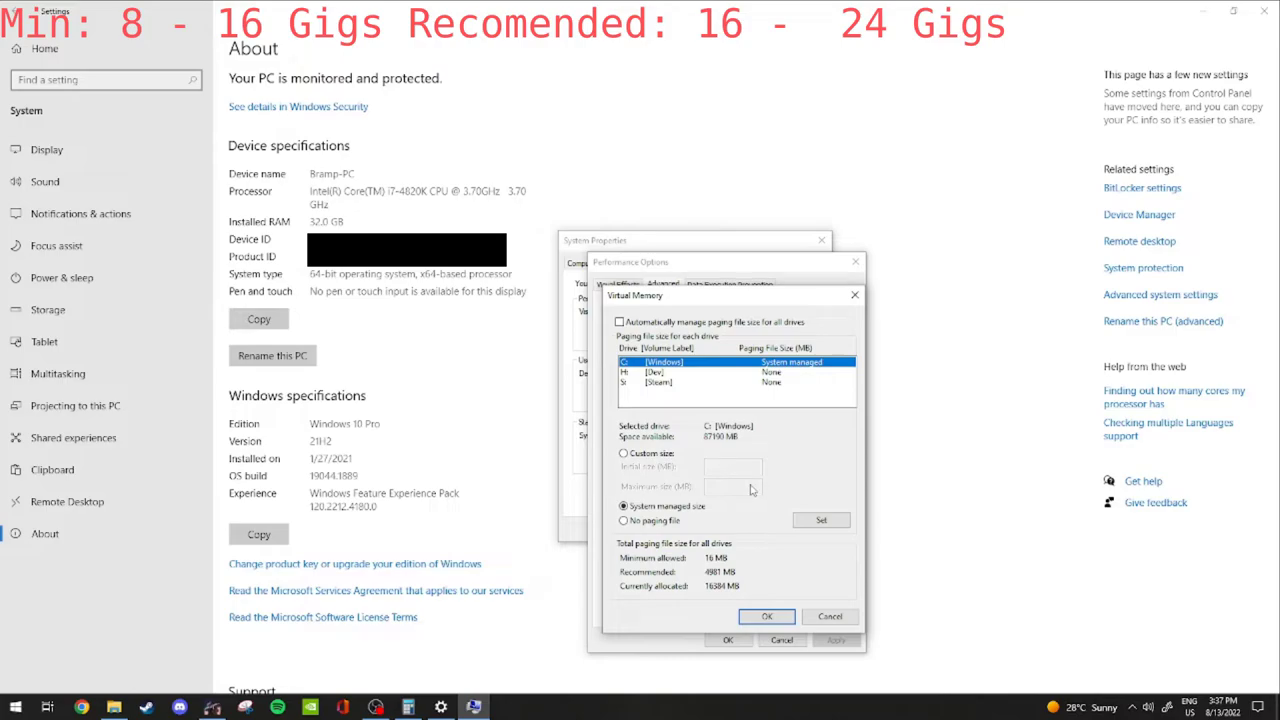
left_click(658, 454)
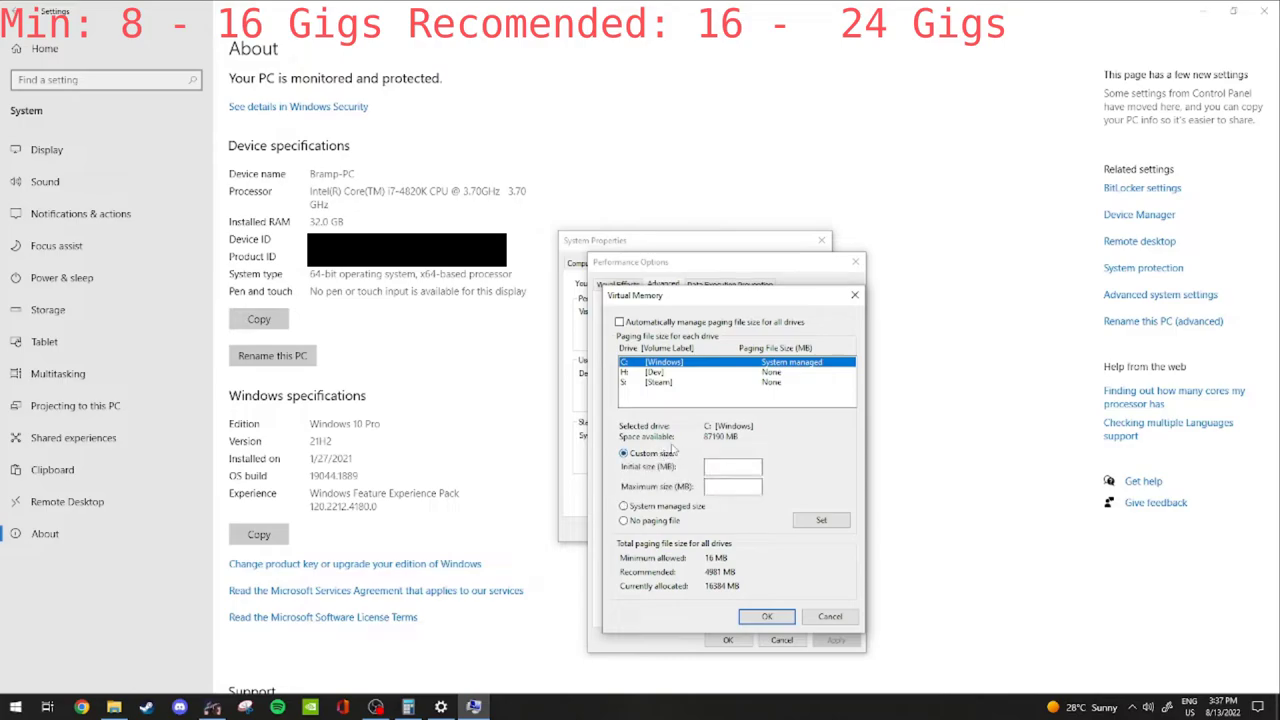
left_click(747, 470)
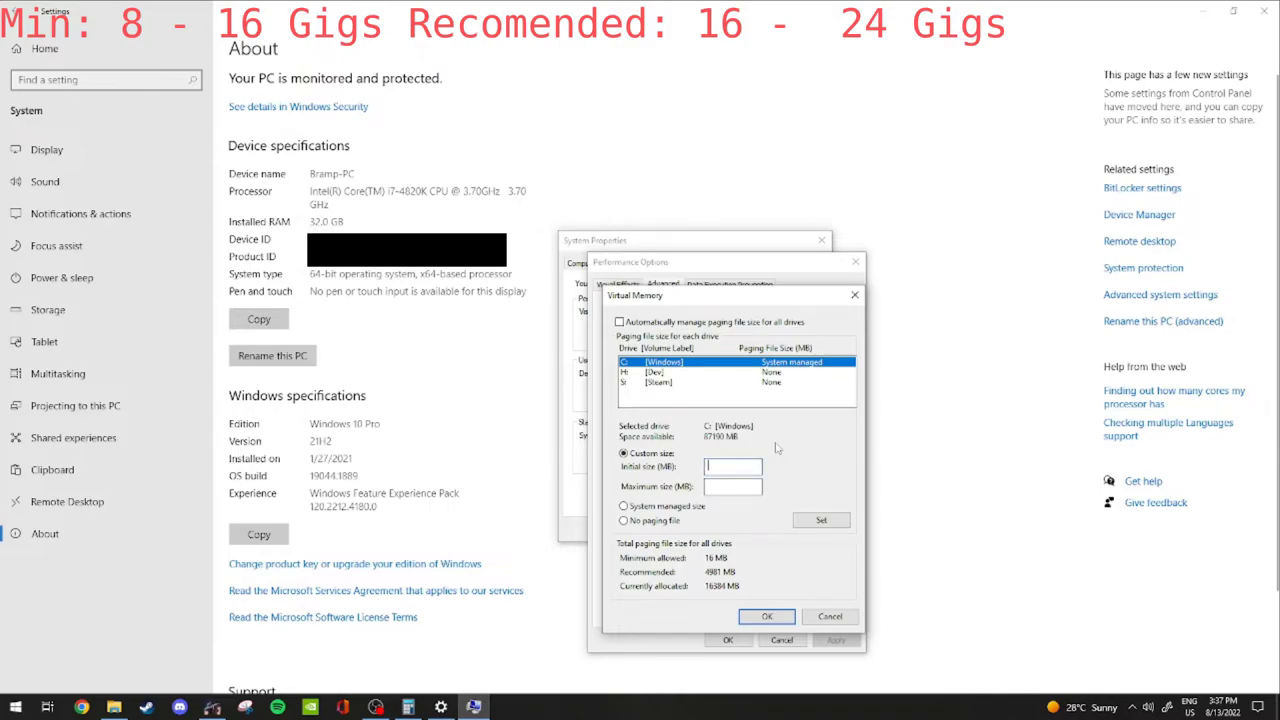
Compute 16 × 1024 = 16,384 in Calculator and enter 16384 MB as C:'s initial size
left_click(15, 707)
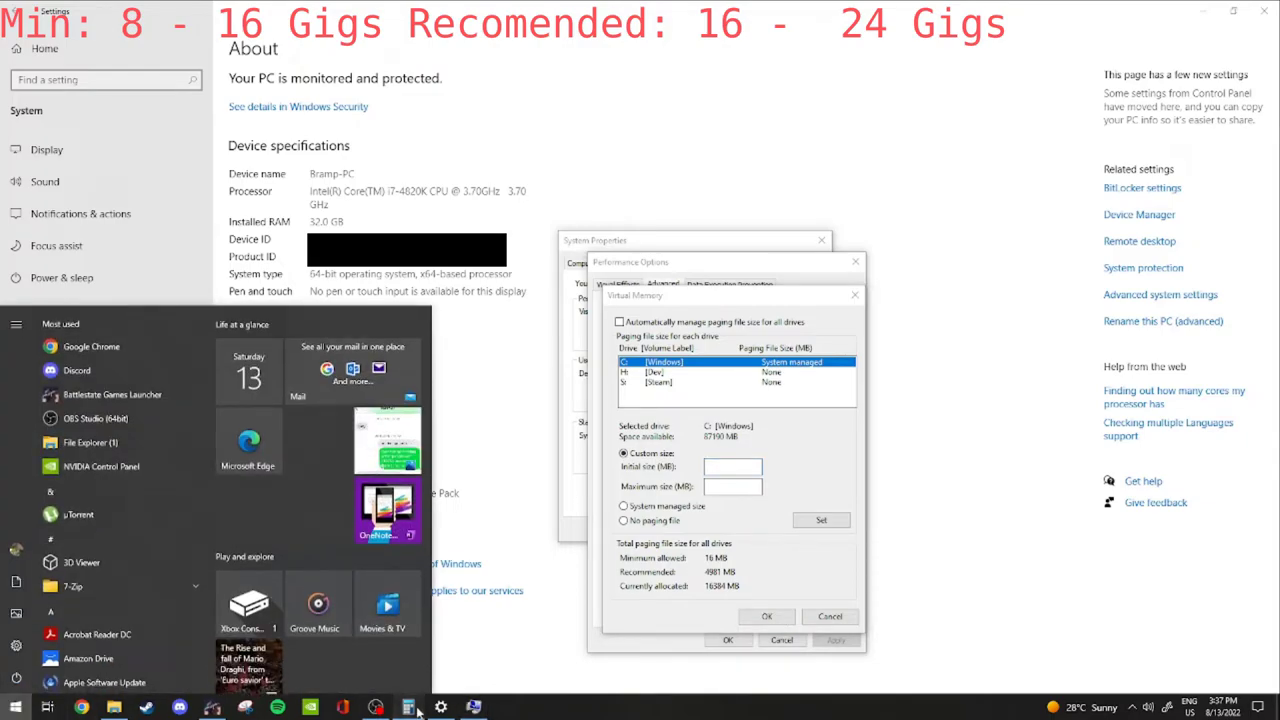
left_click(408, 707)
left_click(235, 489)
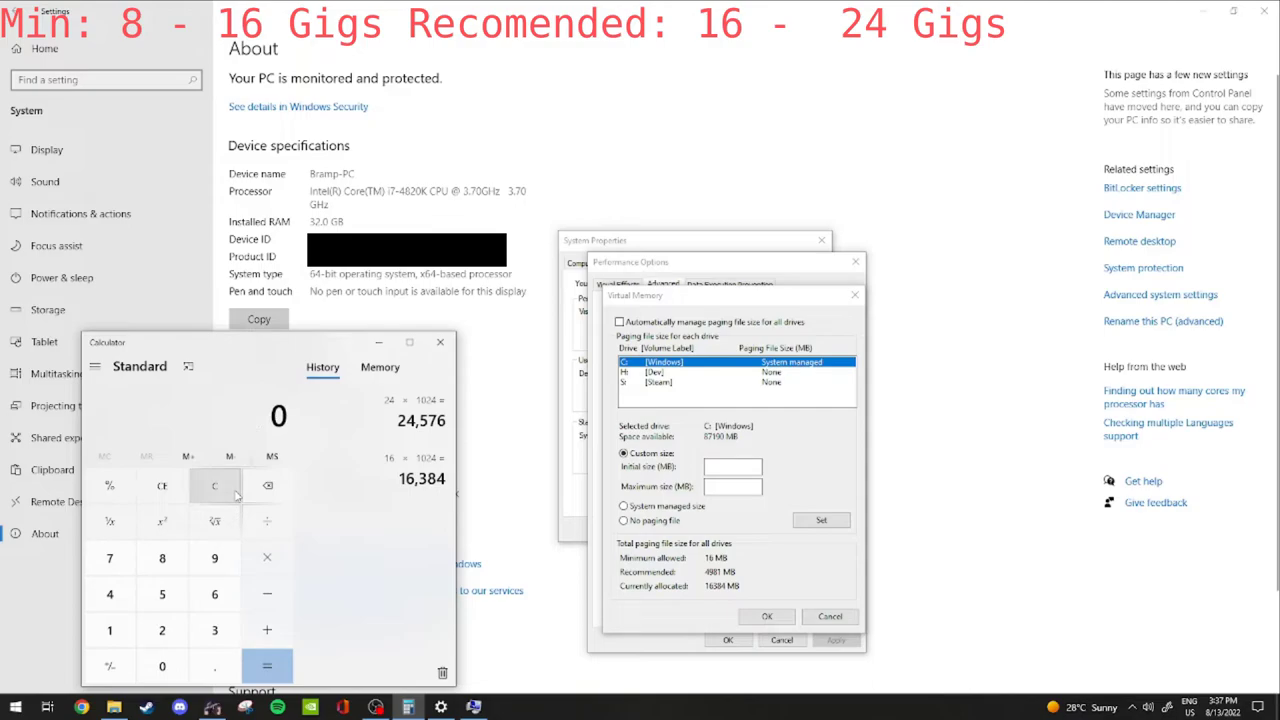
type("16")
left_click(265, 558)
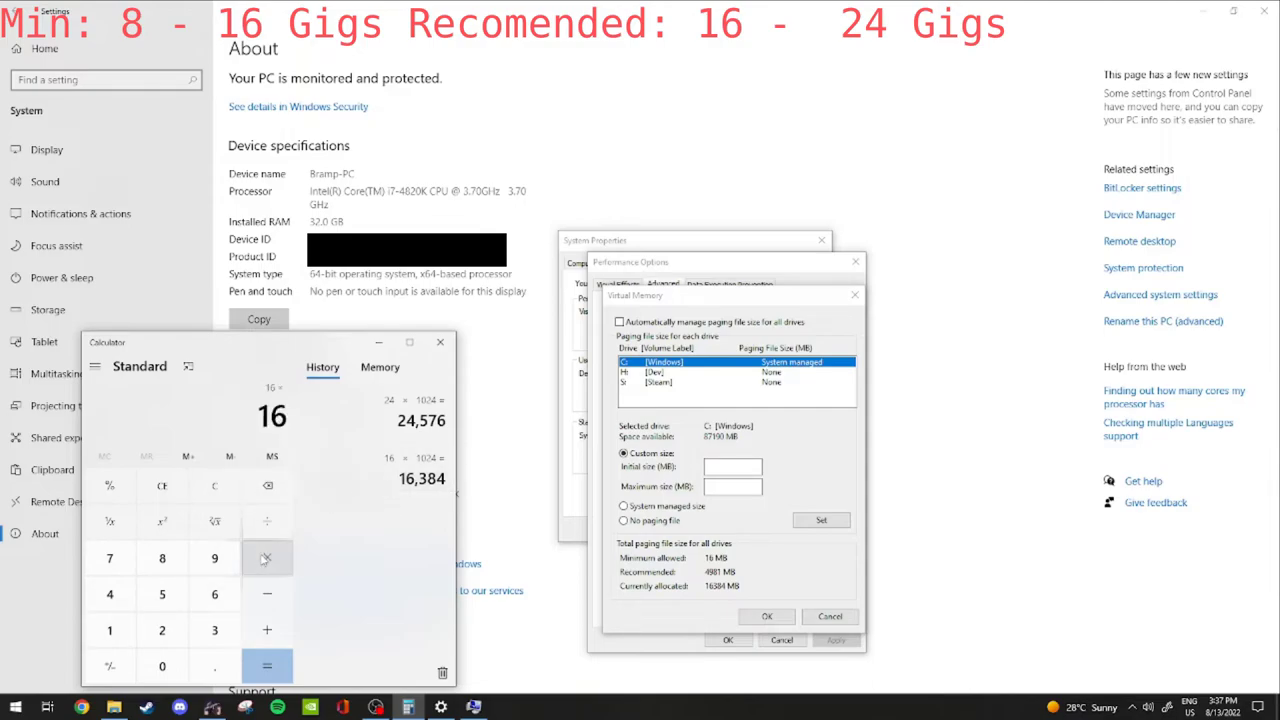
type("1024")
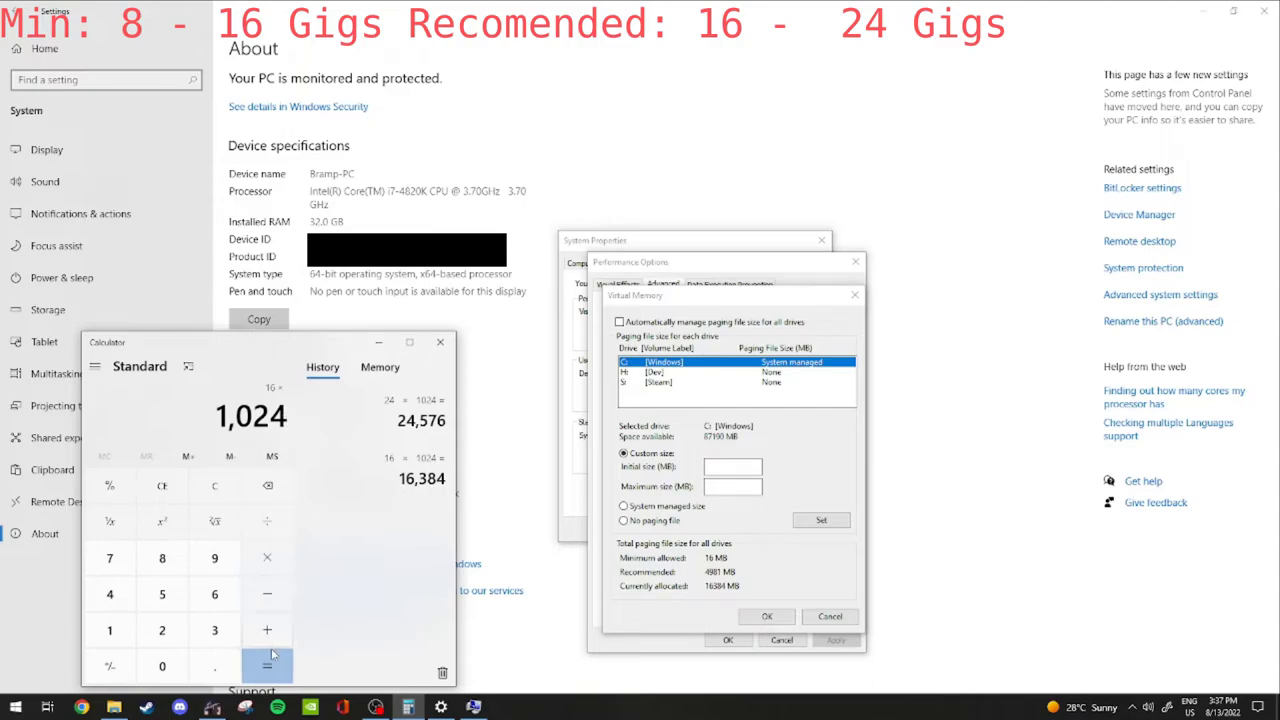
left_click(271, 654)
left_click(730, 466)
type("16")
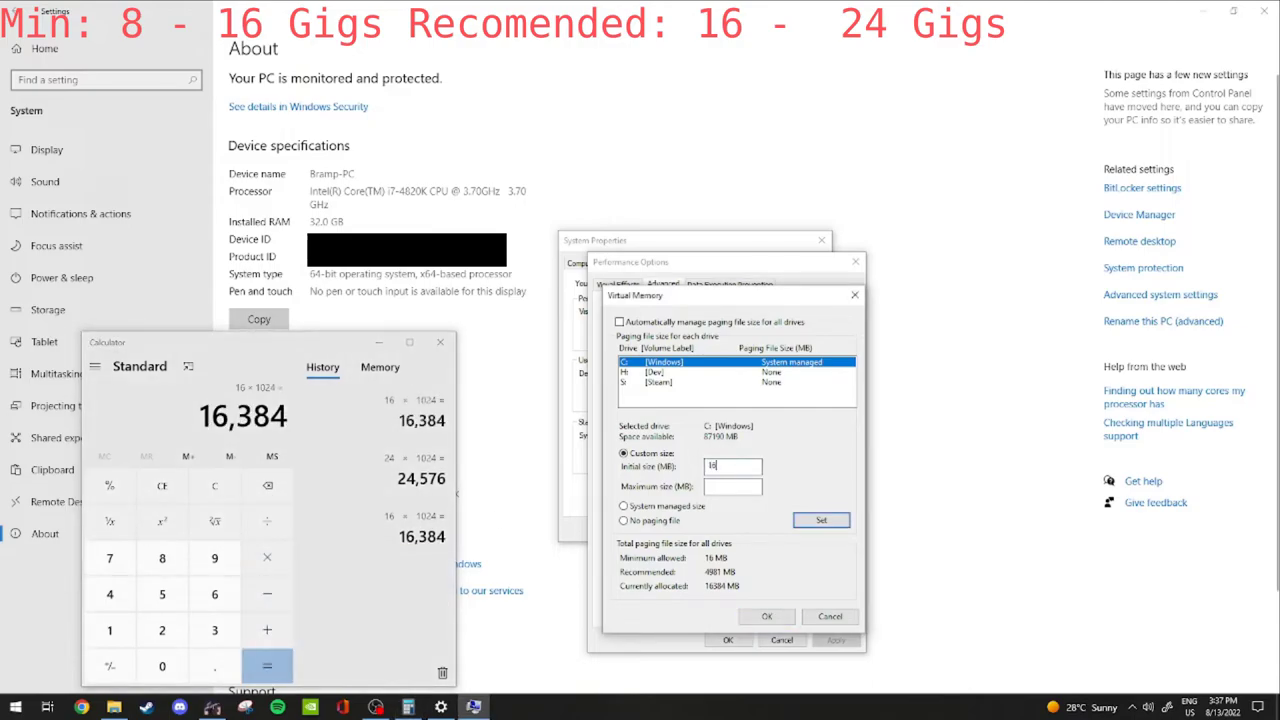
type("38")
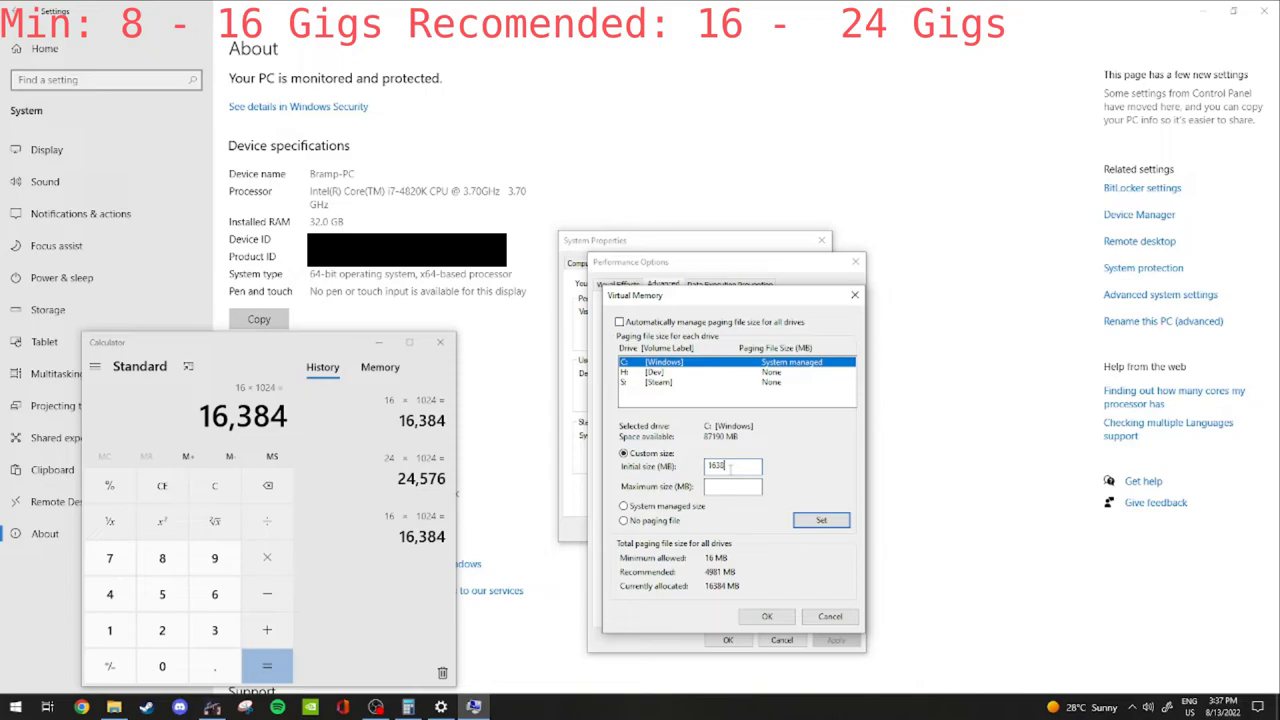
type("4")
Compute 24 × 1024 = 24,576, enter 24576 MB as maximum size, and apply 16384–24576 MB to C:
left_click(226, 490)
type("24")
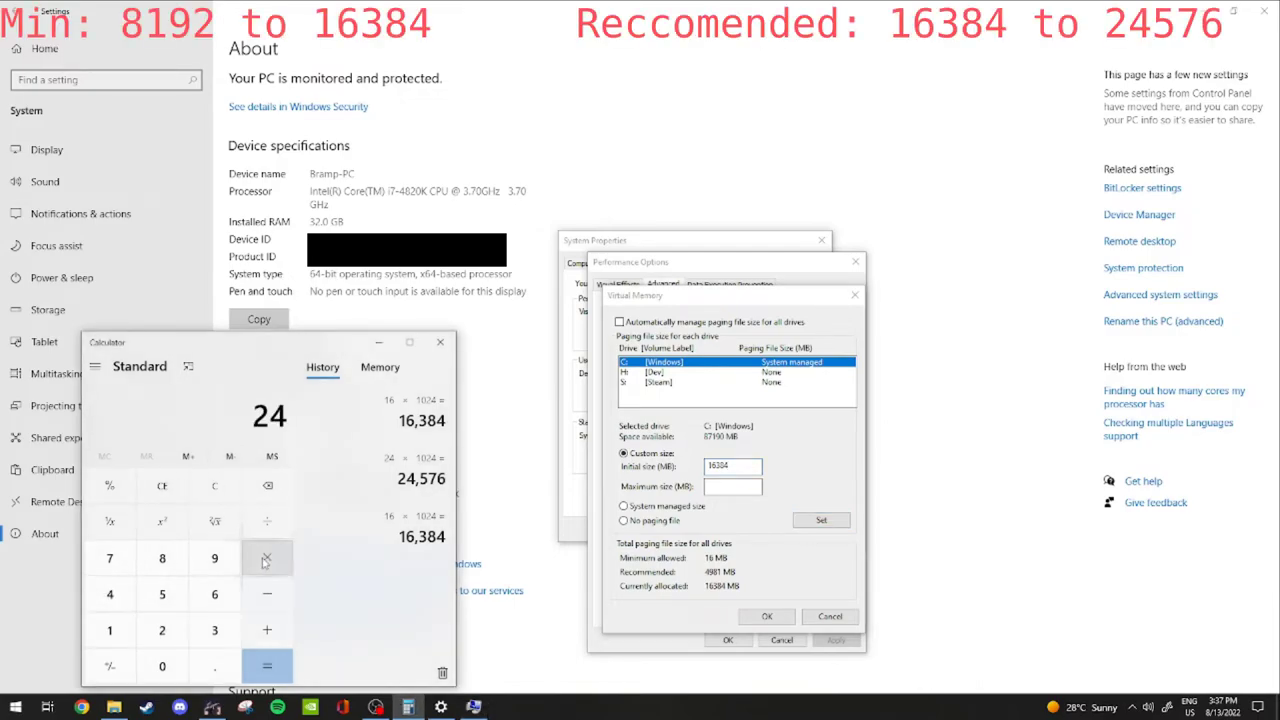
type("1024")
key("Return")
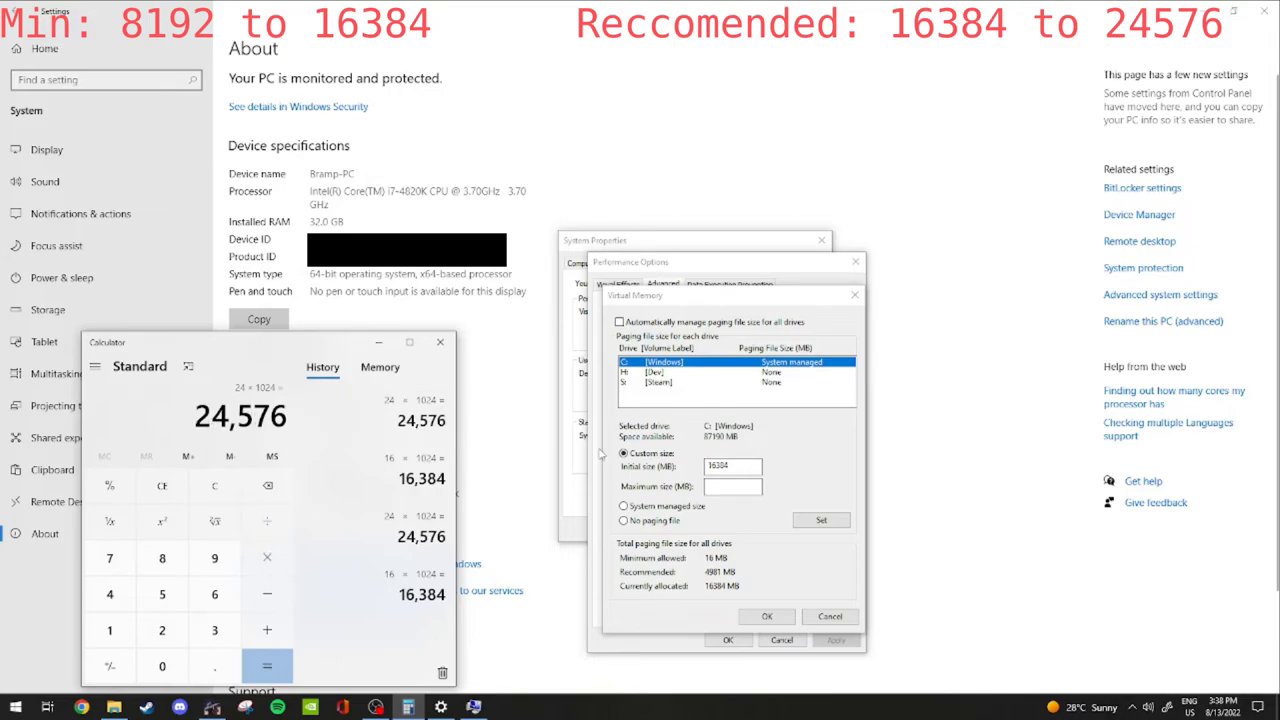
left_click(730, 486)
type("245")
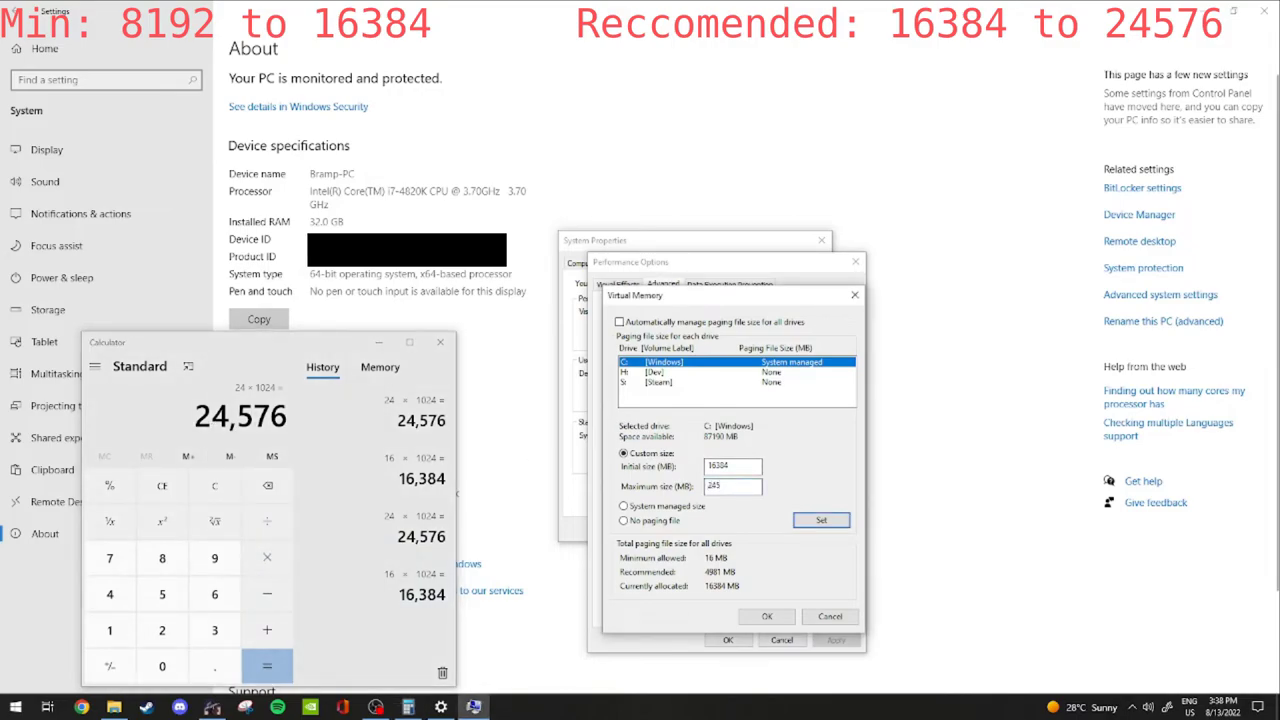
type("76")
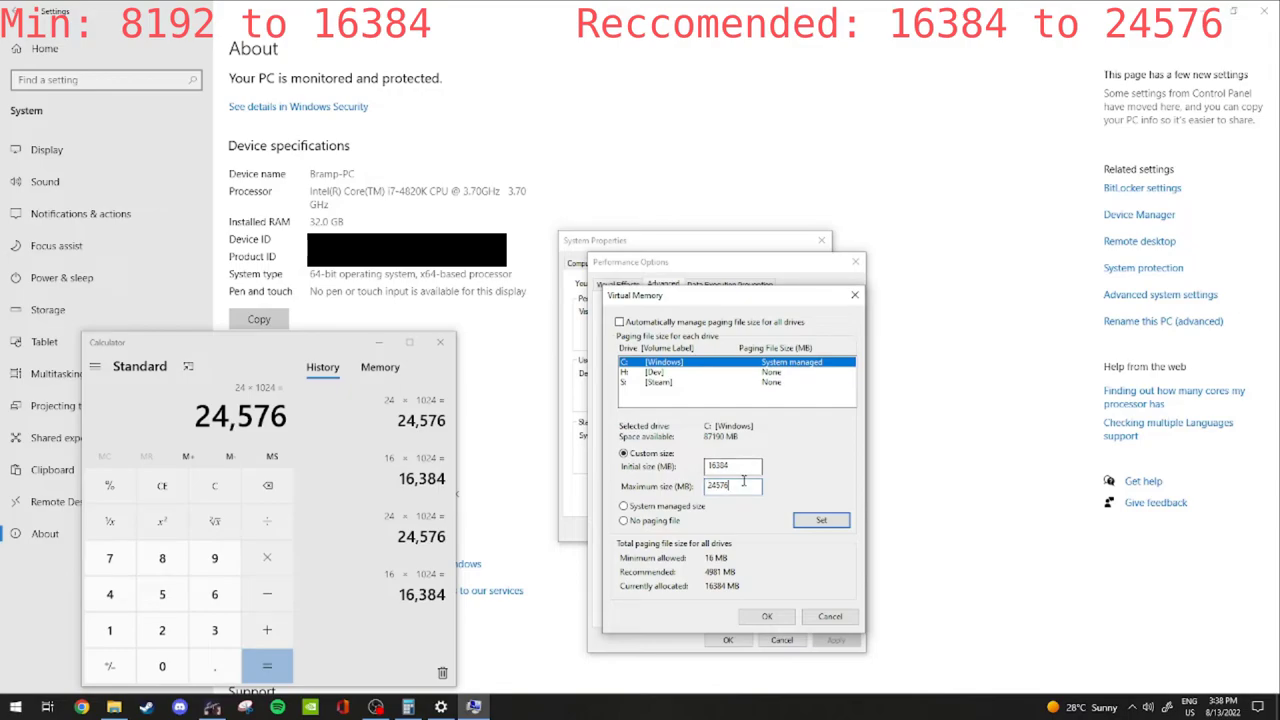
left_click(820, 521)
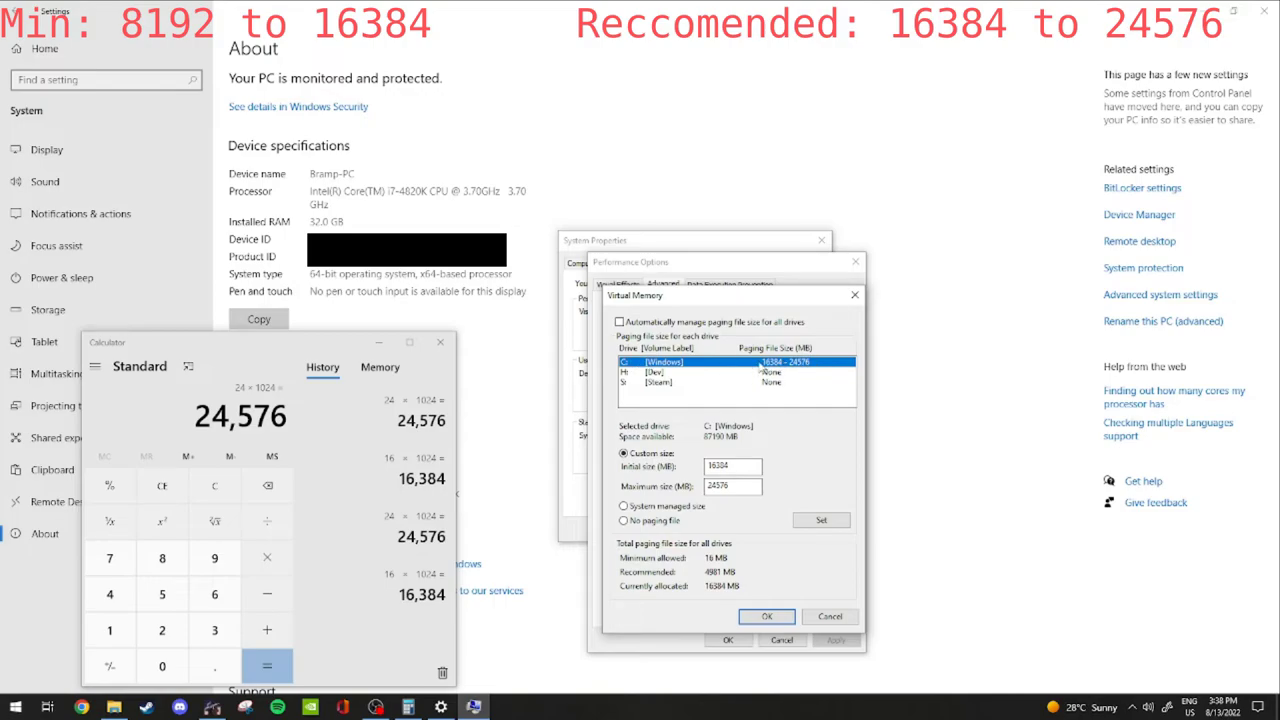
Confirm Virtual Memory, the restart notice, Performance Options and System Properties, then close Calculator
left_click(767, 616)
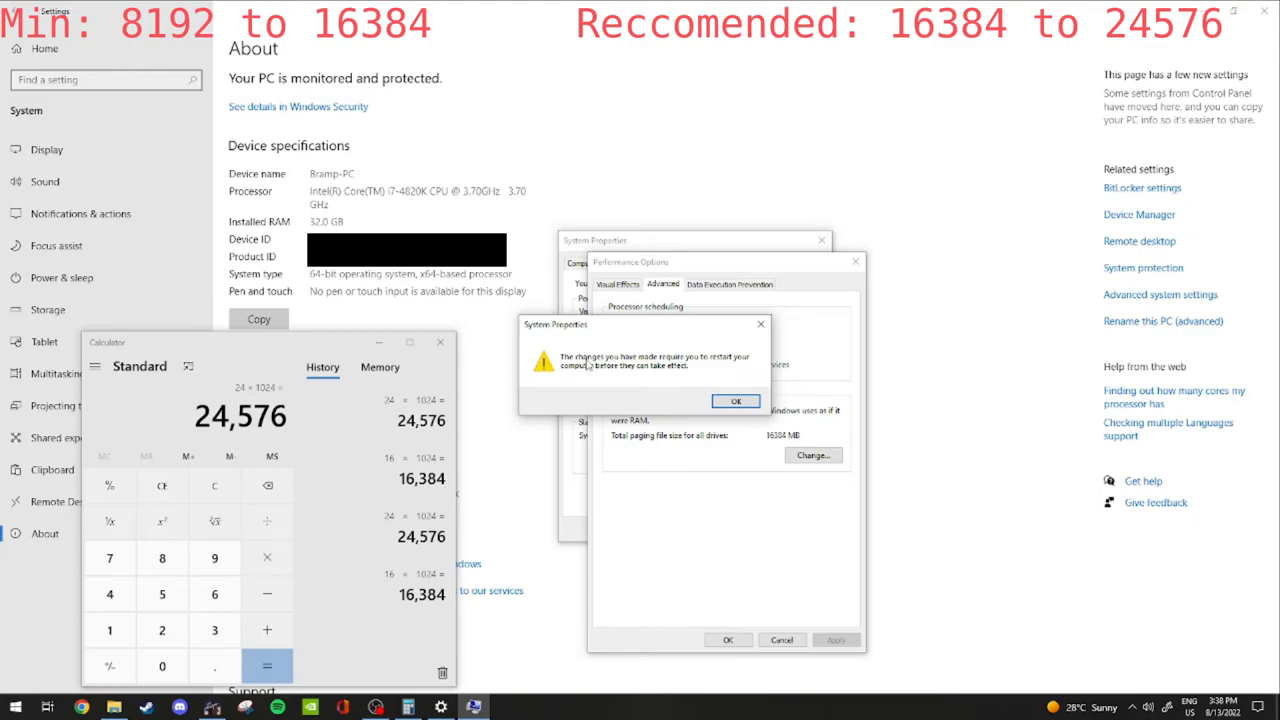
left_click(717, 402)
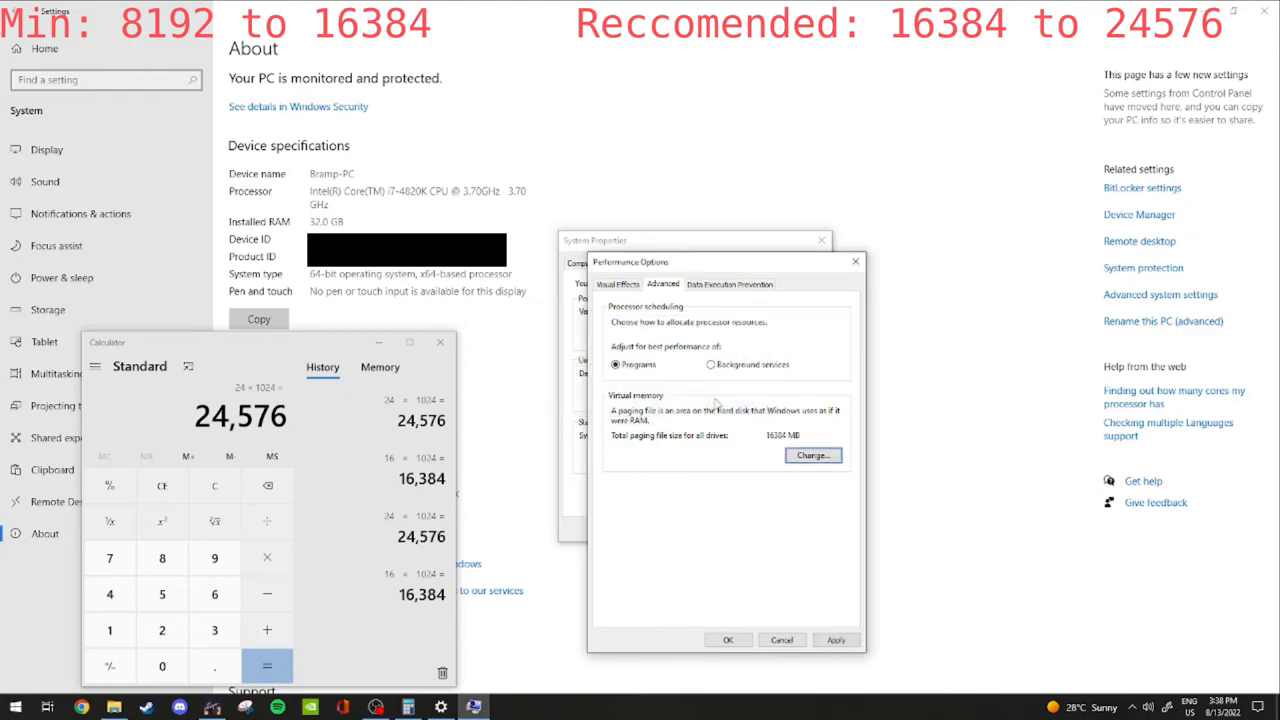
left_click(722, 640)
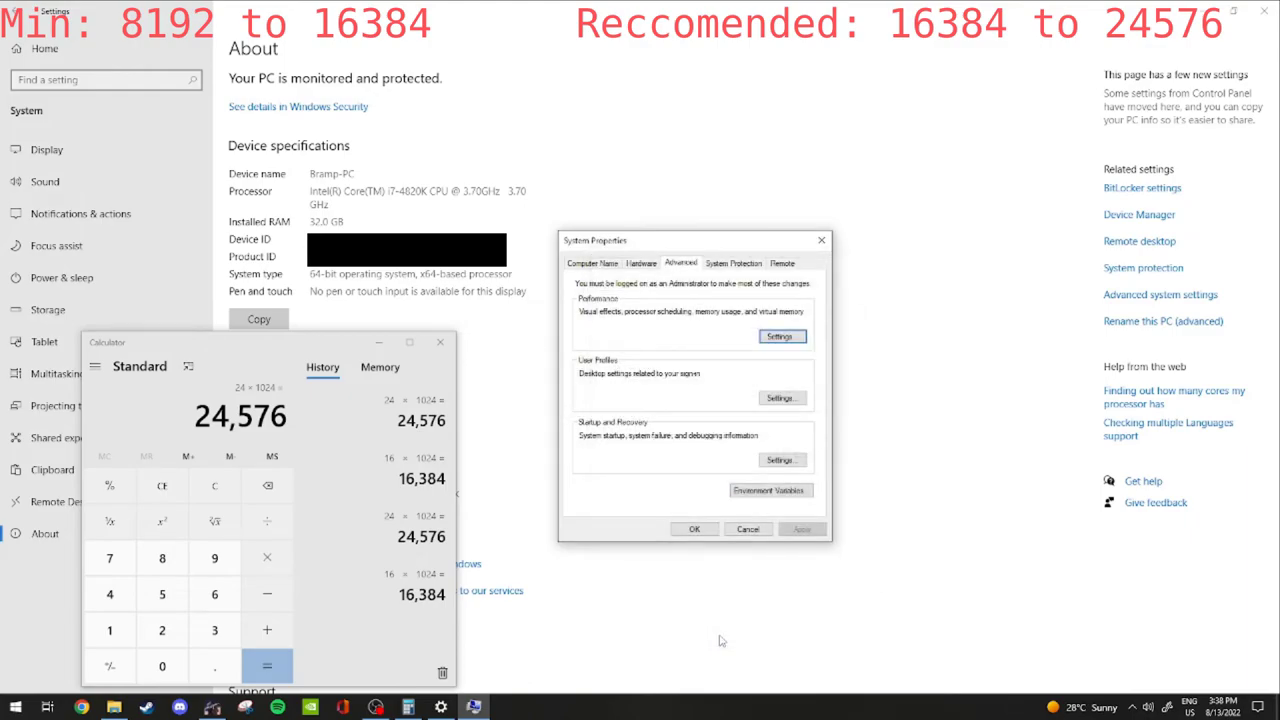
left_click(694, 529)
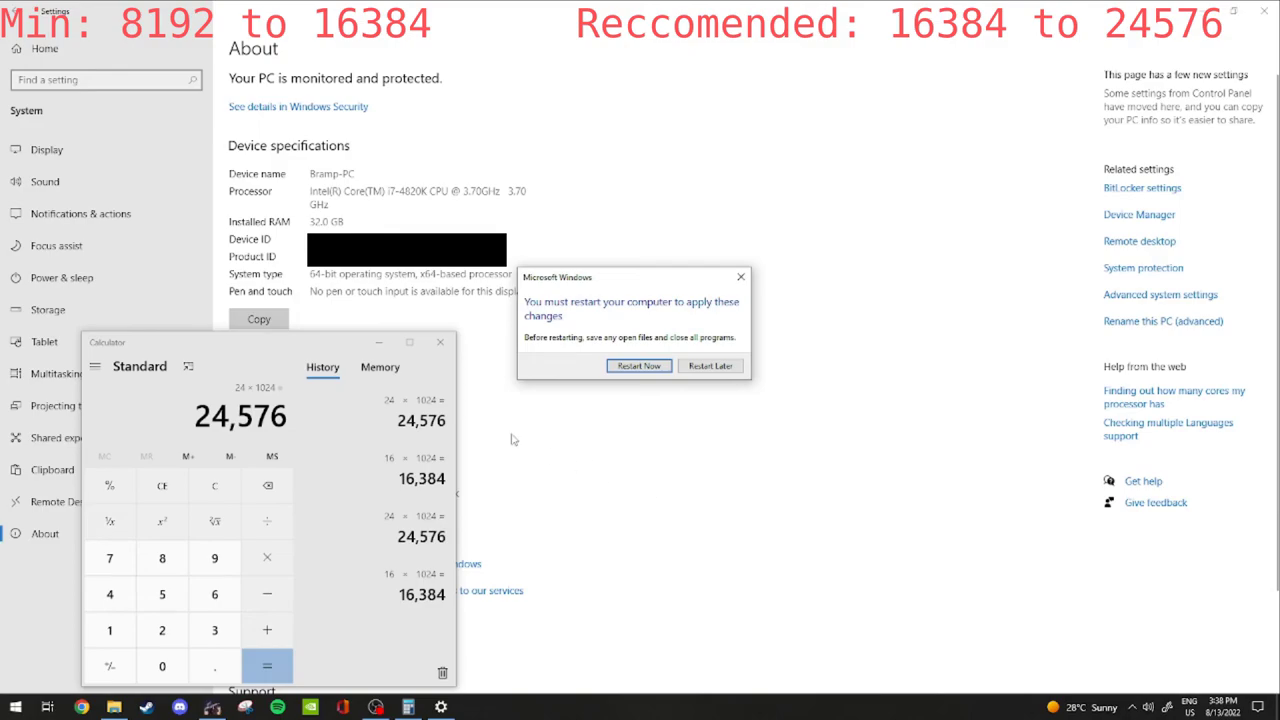
left_click(440, 342)
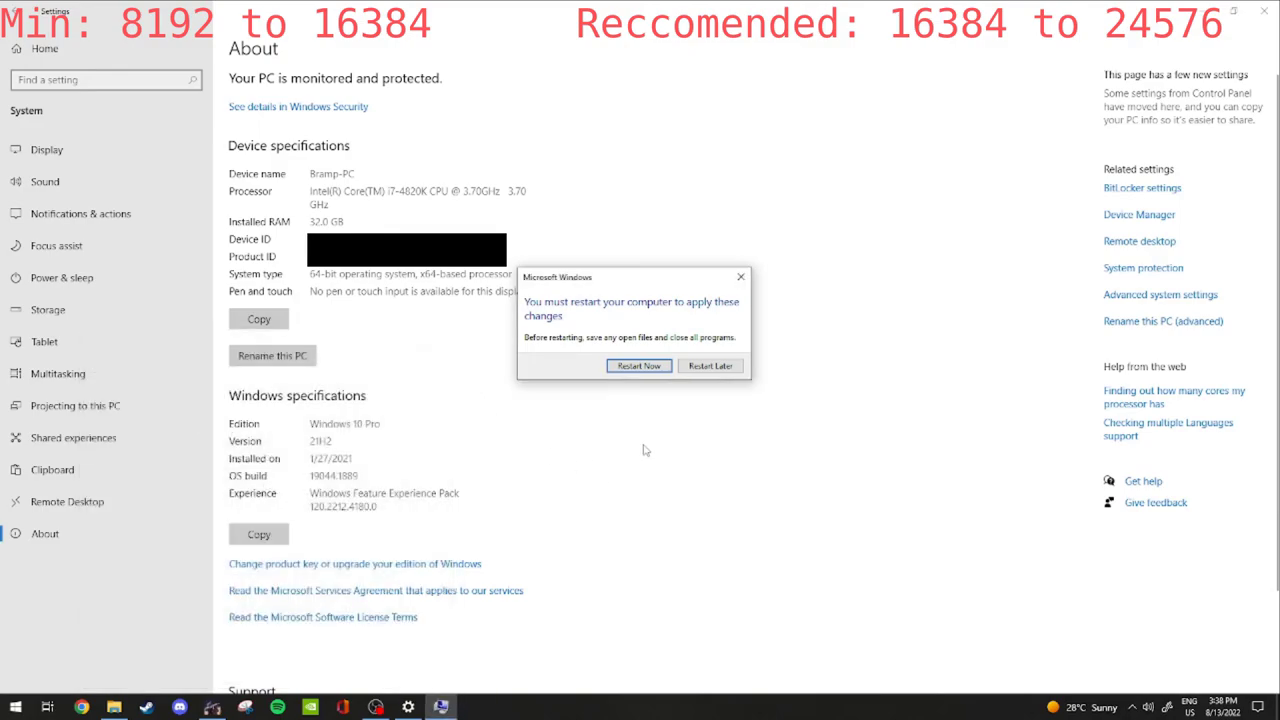